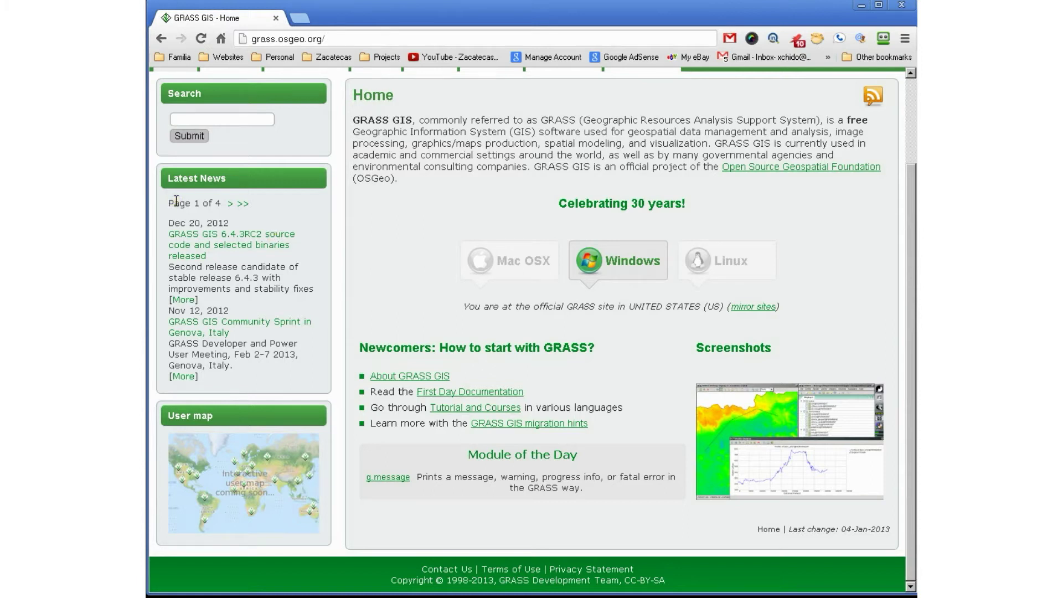
Step: Load grass.osgeo.org in Chrome and bring up the Download > Software menu with its platform choices
left_click(263, 40)
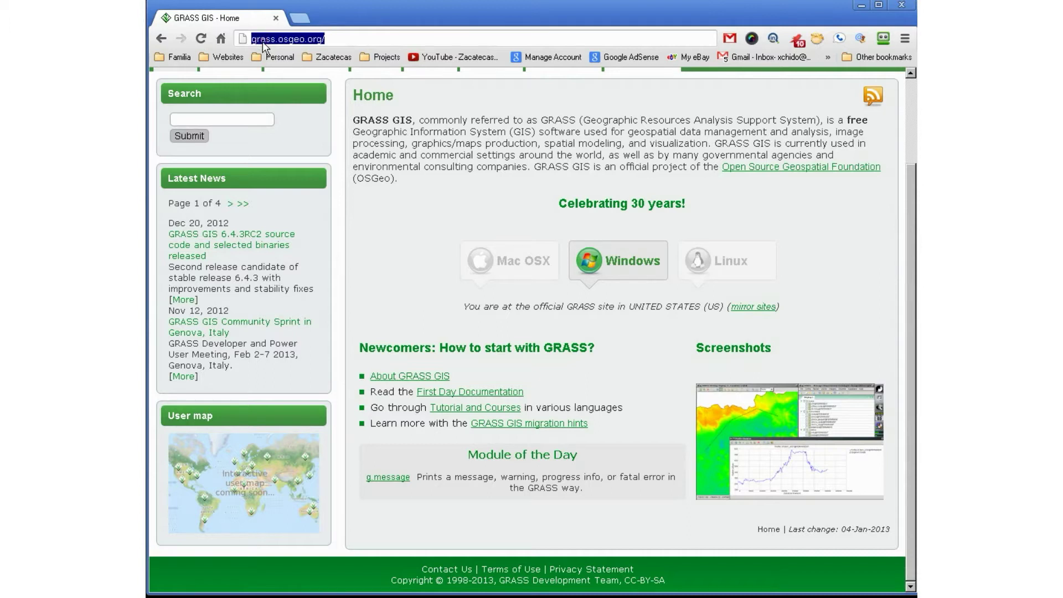
type("grass.osgeo.")
key("Return")
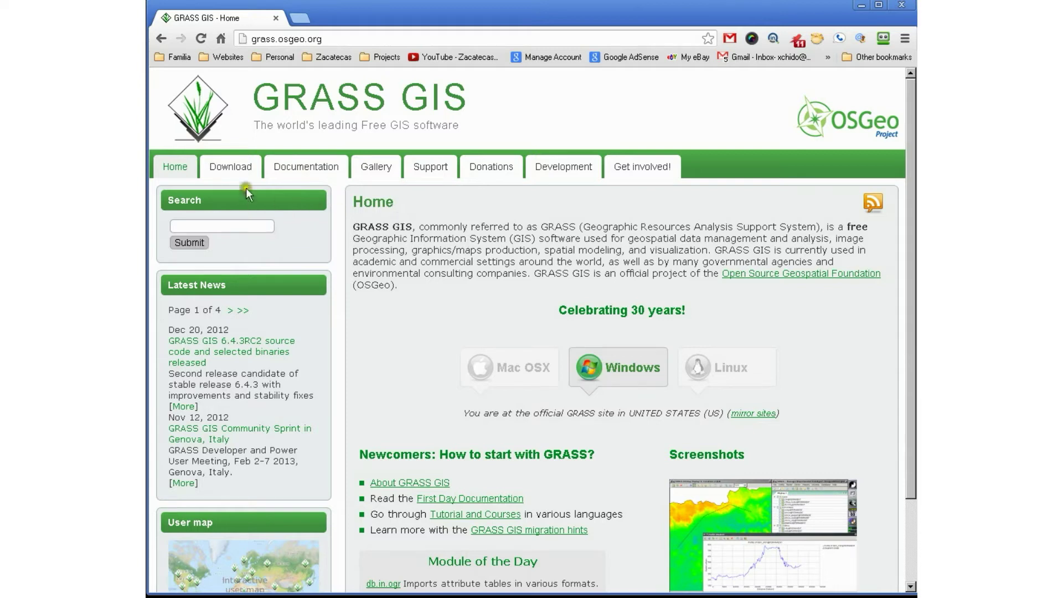
mouse_move(234, 181)
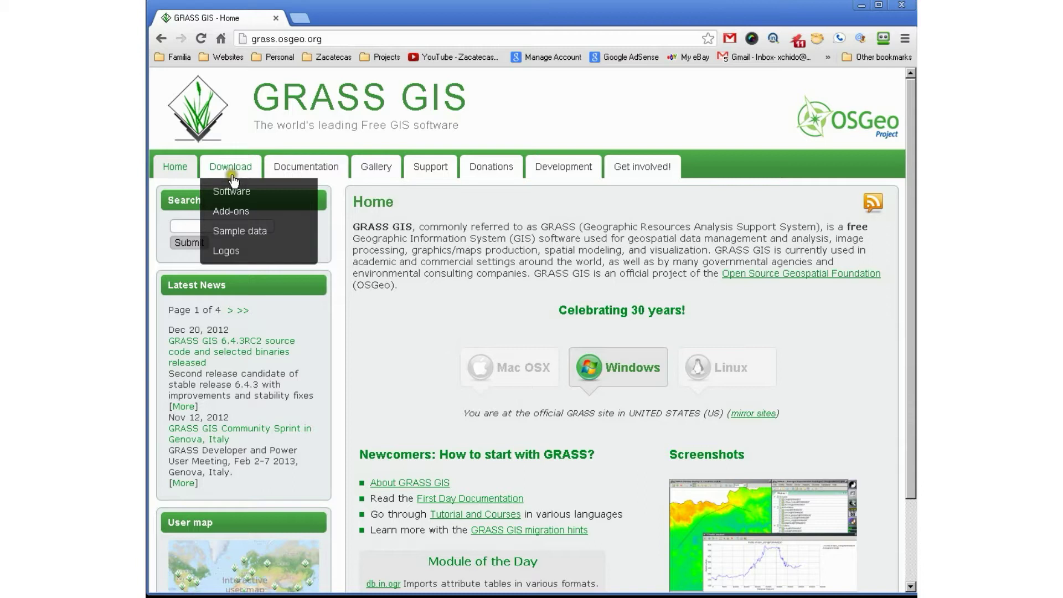
mouse_move(238, 200)
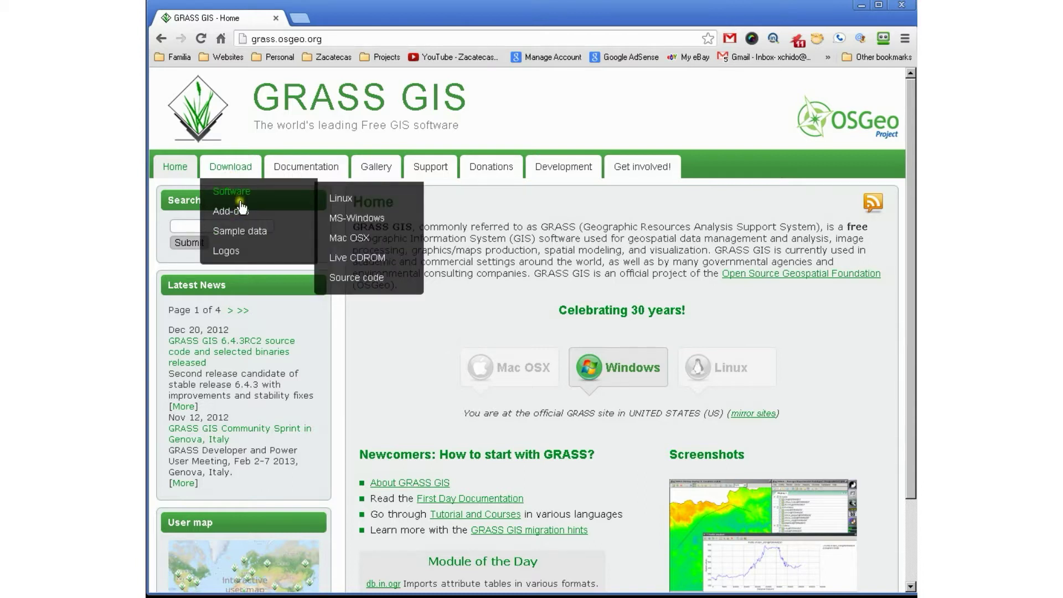
Step: Open the GRASS 6.4 MS-Windows download page and scroll through its stand-alone, OSGeo4W, QGIS and Cygwin options
left_click(611, 368)
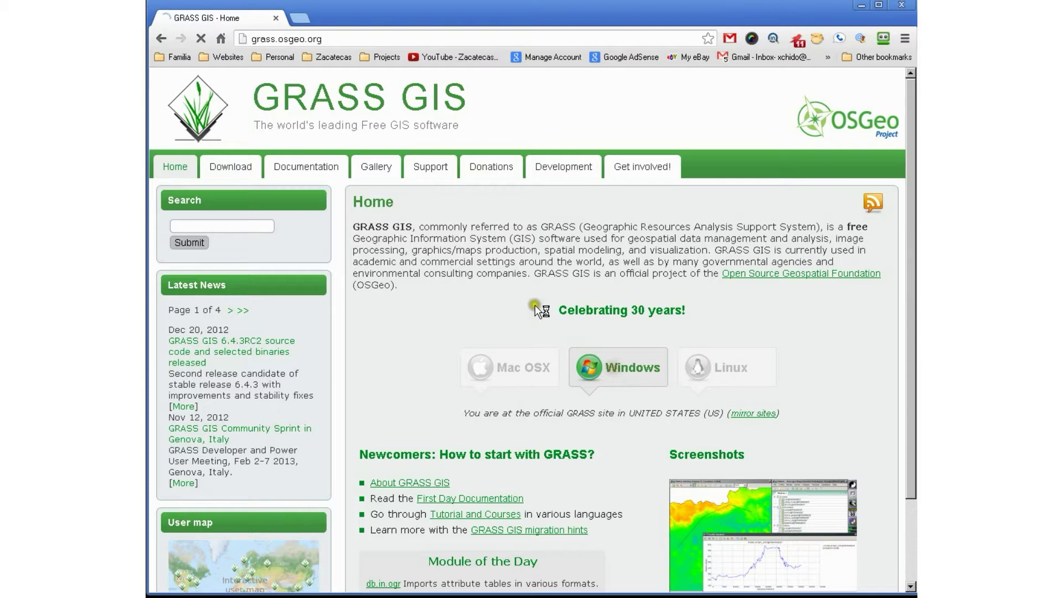
scroll(520, 296, "down", 1)
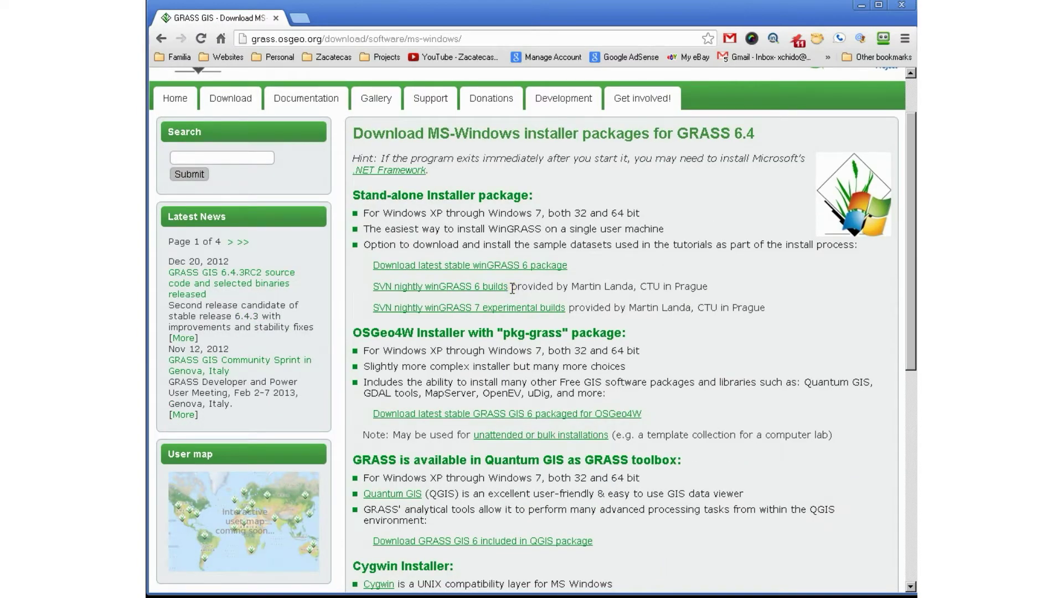
scroll(499, 418, "down", 6)
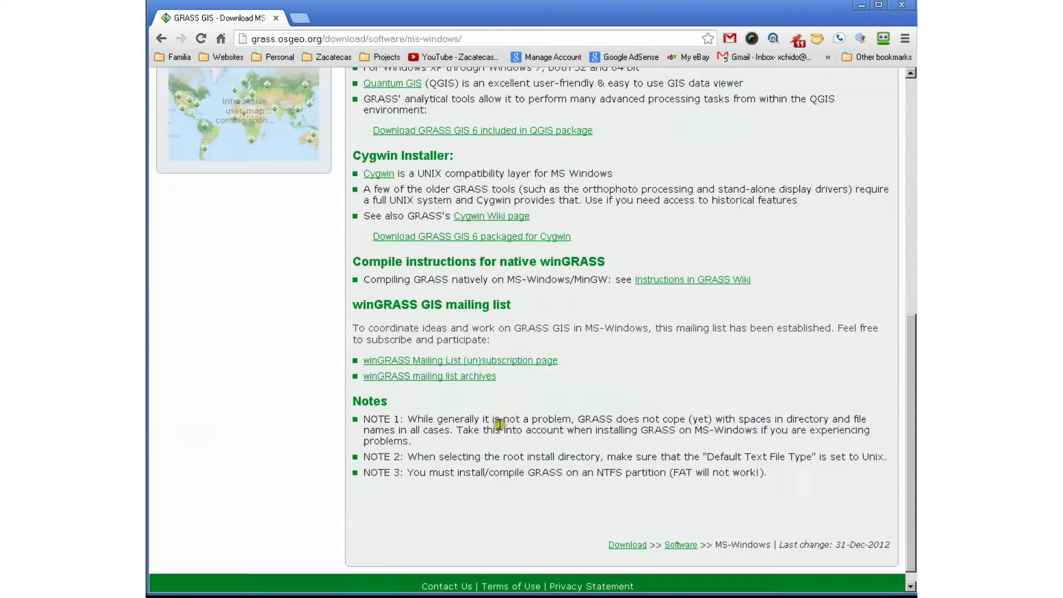
scroll(500, 432, "up", 1)
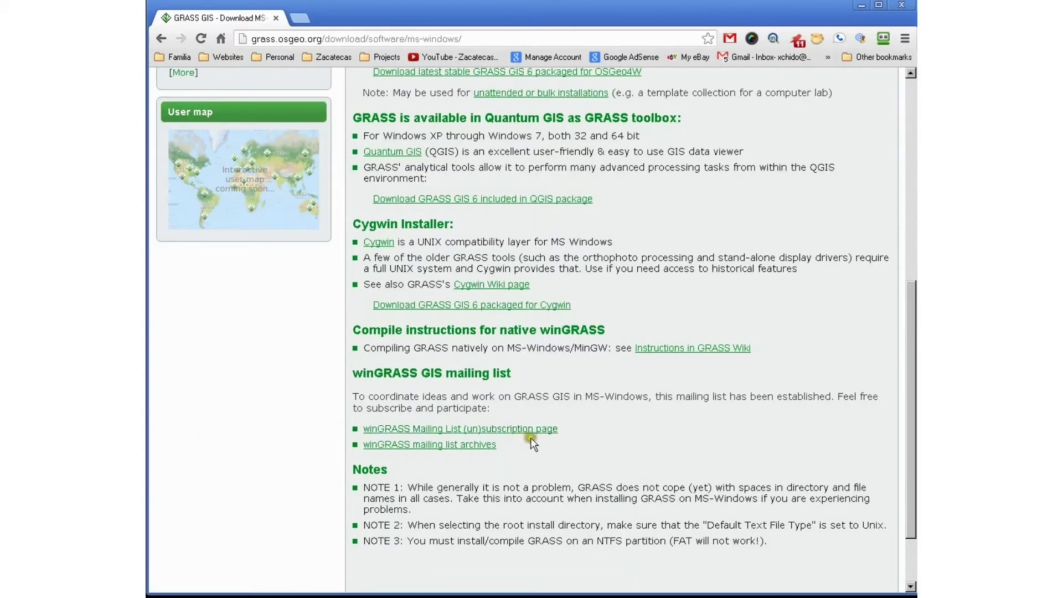
scroll(570, 443, "up", 2)
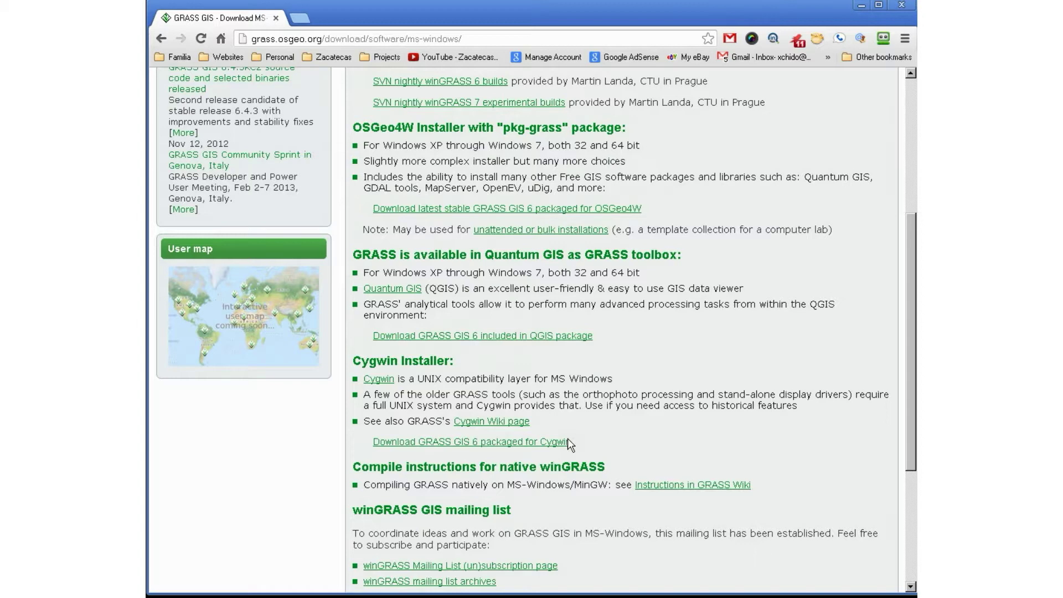
scroll(567, 437, "up", 3)
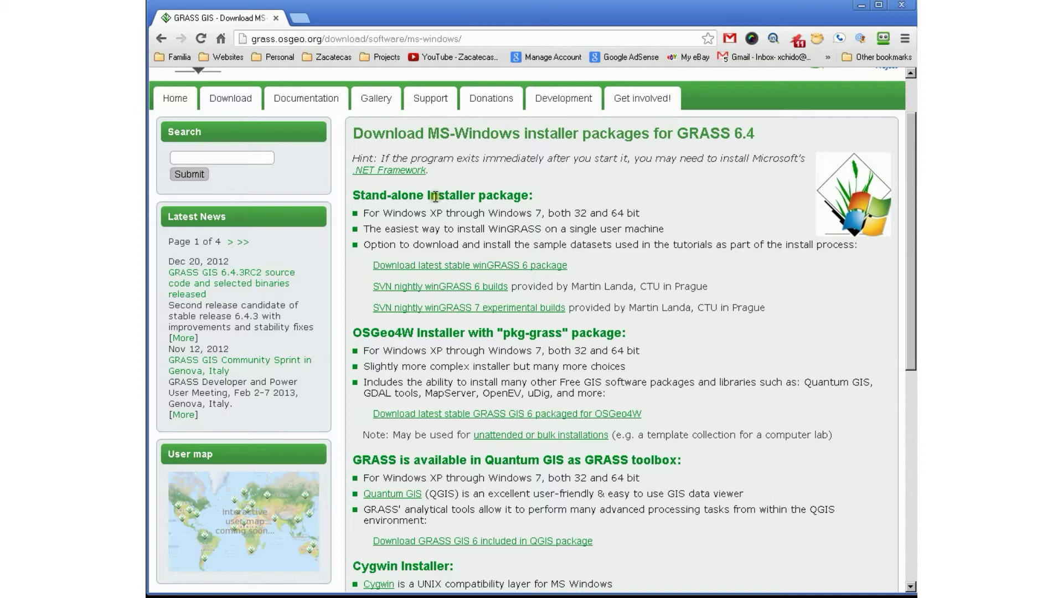
Step: Download WinGRASS-6.4.2-2-Setup.exe from the latest stable winGRASS 6 listing, set to open when done
left_click(471, 268)
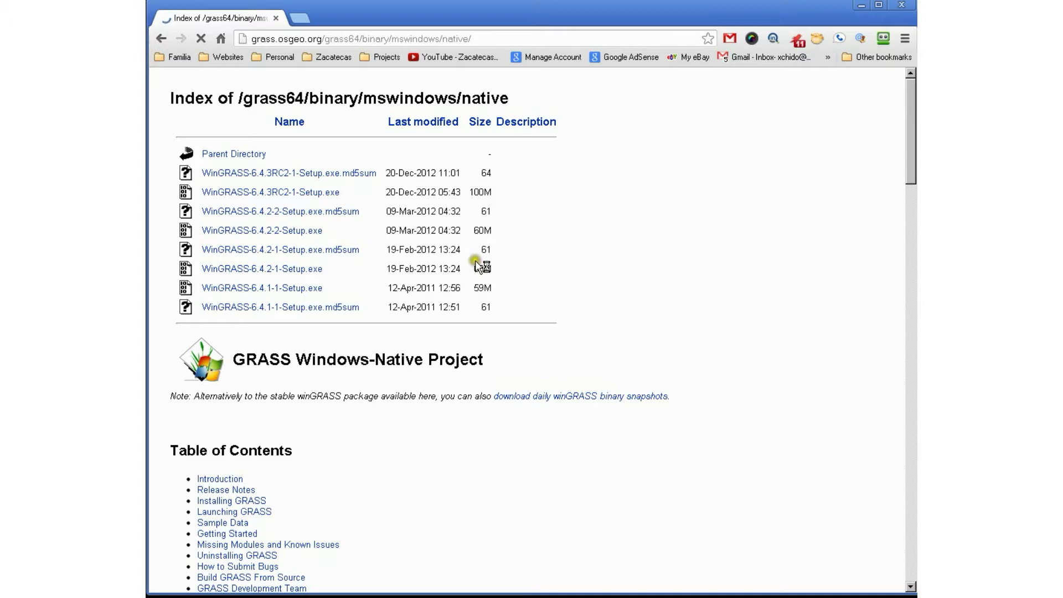
scroll(513, 258, "down", 1)
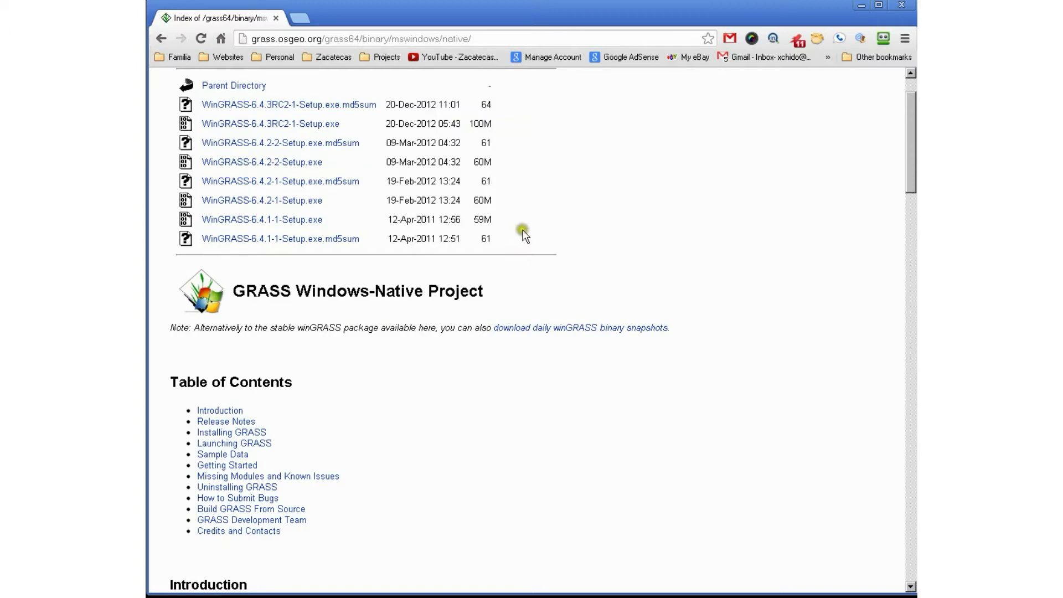
left_click(266, 164)
left_click(277, 164)
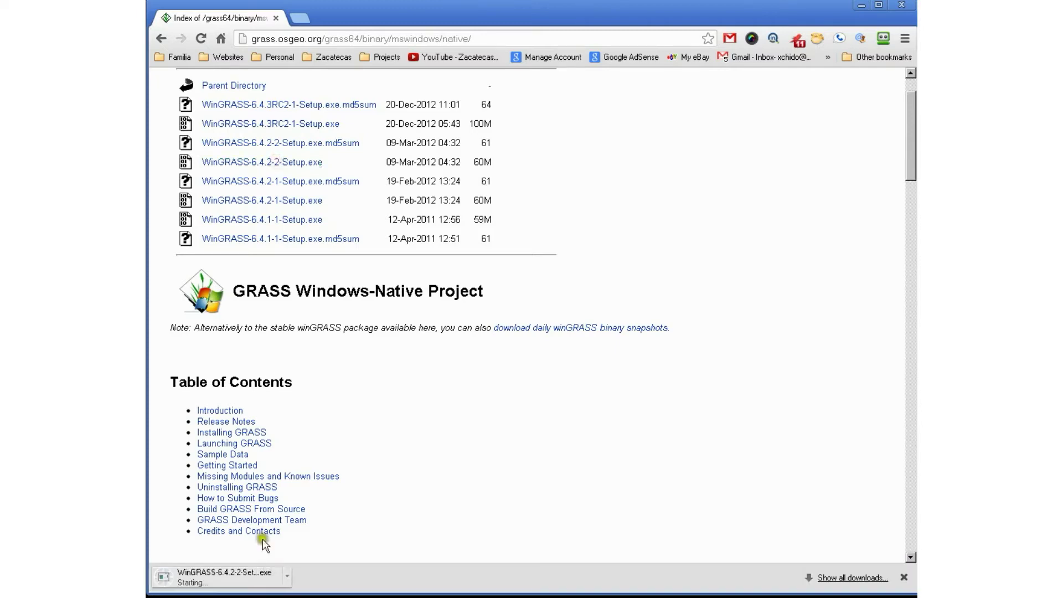
left_click(287, 576)
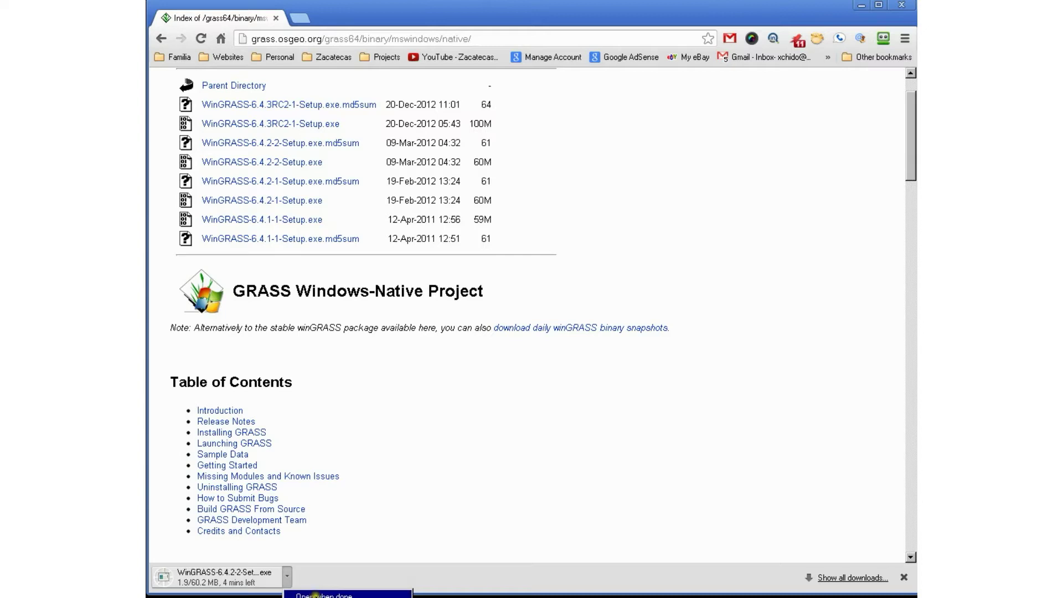
left_click(351, 450)
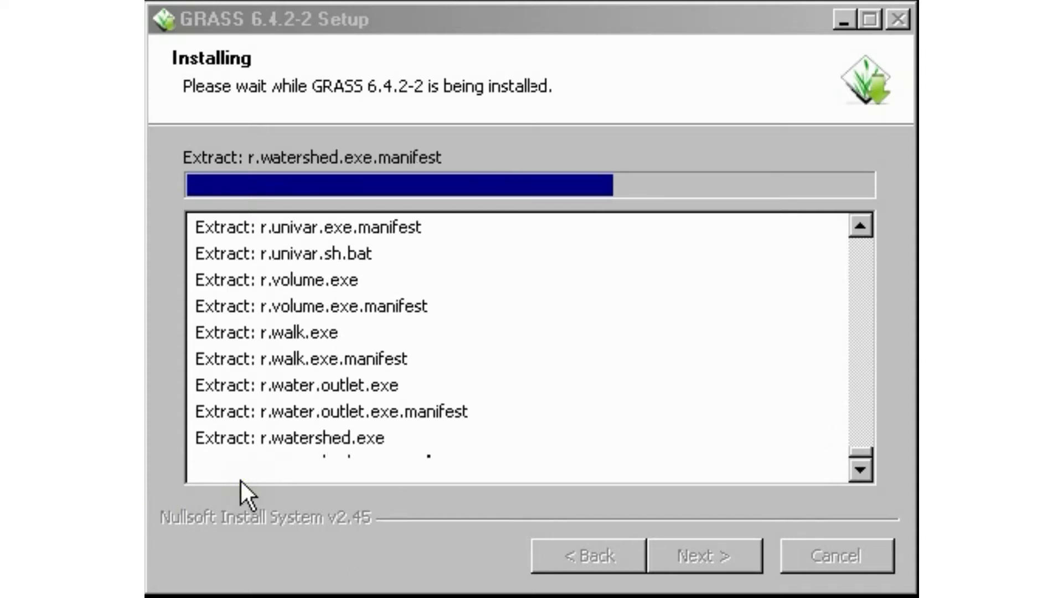
Step: Wait for setup to extract its files, then bring the North Carolina sample-data prompt forward
left_click(243, 478)
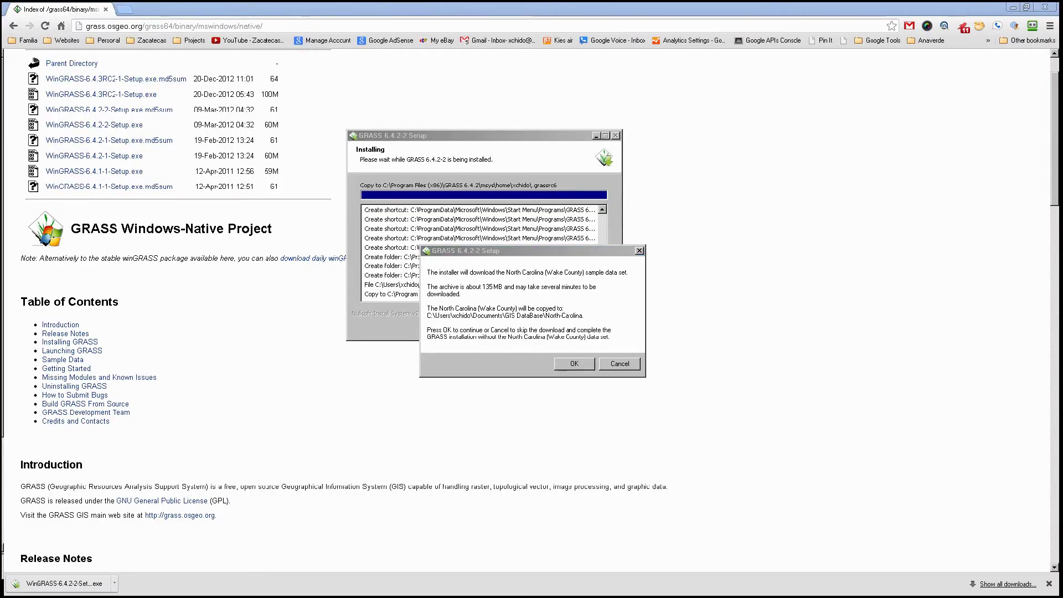
left_click(544, 253)
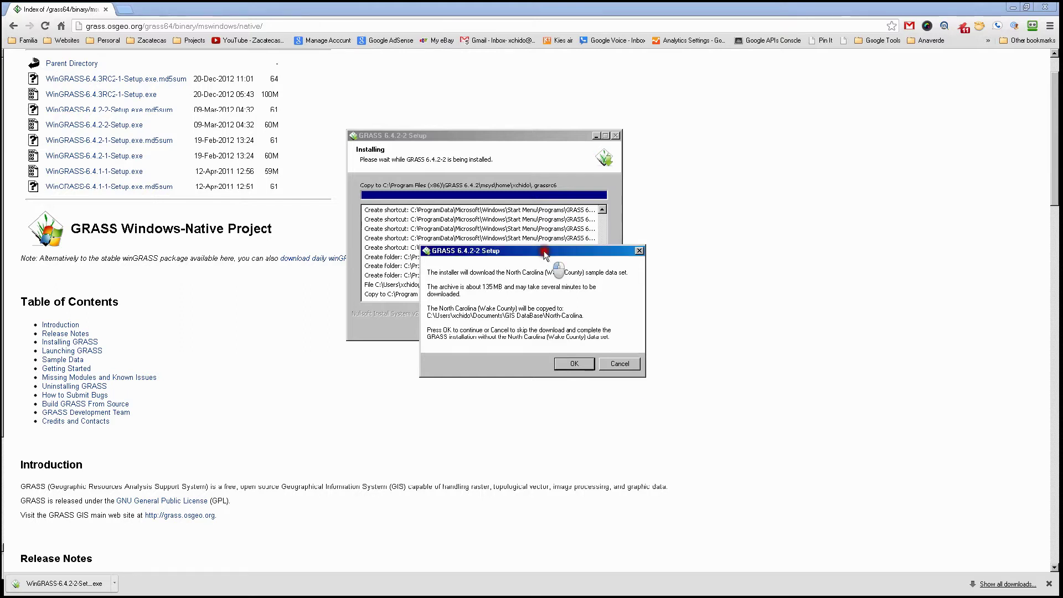
Step: Move the prompt up and accept downloading the North Carolina (Wake County) sample data
left_click_drag(544, 254, 549, 221)
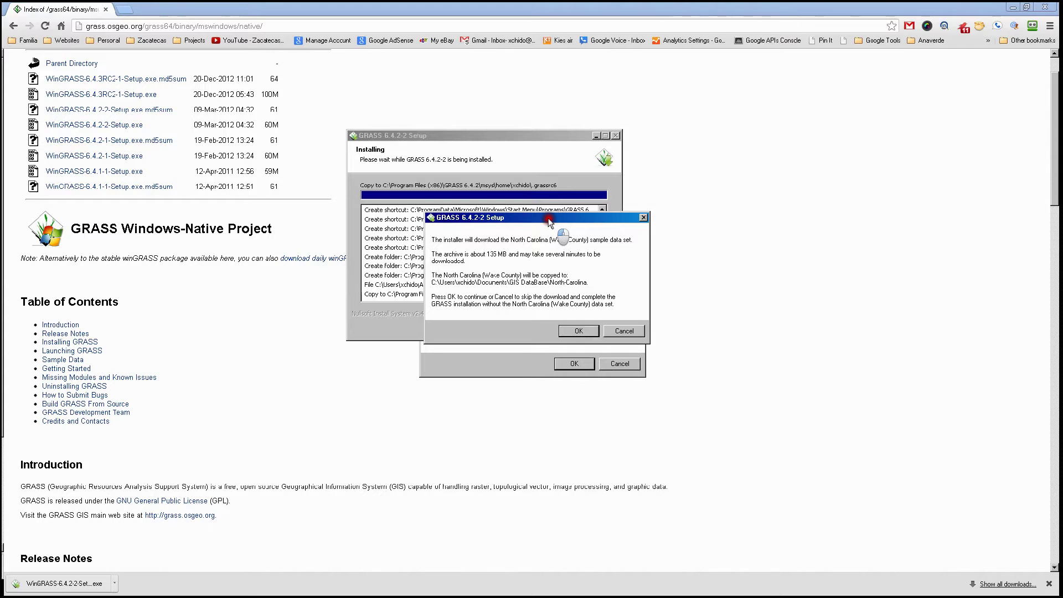
left_click(563, 324)
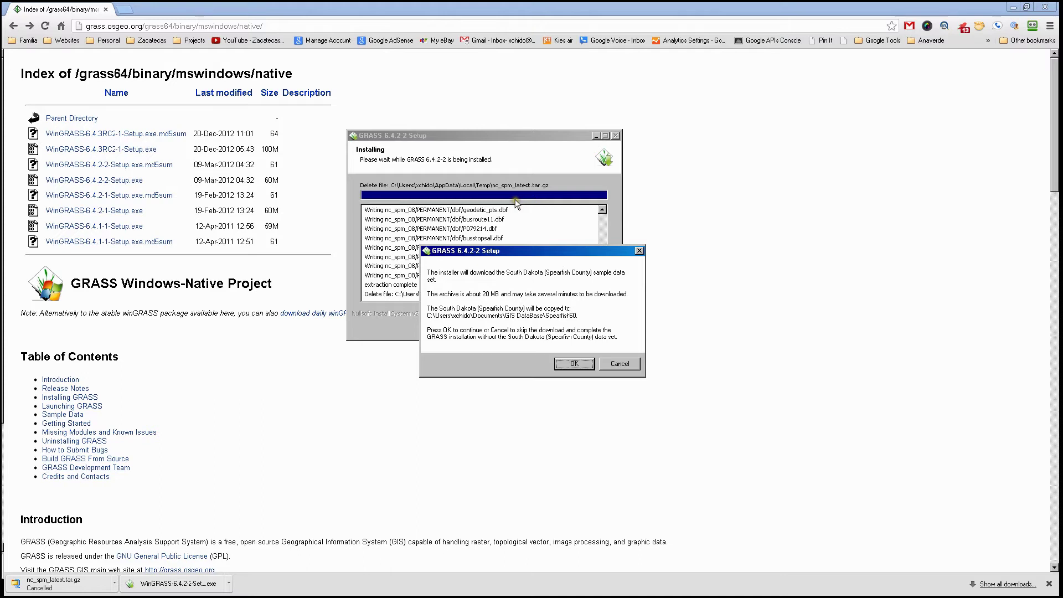
Step: Move the Spearfish sample-data prompt up and let its download finish to Installation Complete
left_click_drag(504, 251, 489, 197)
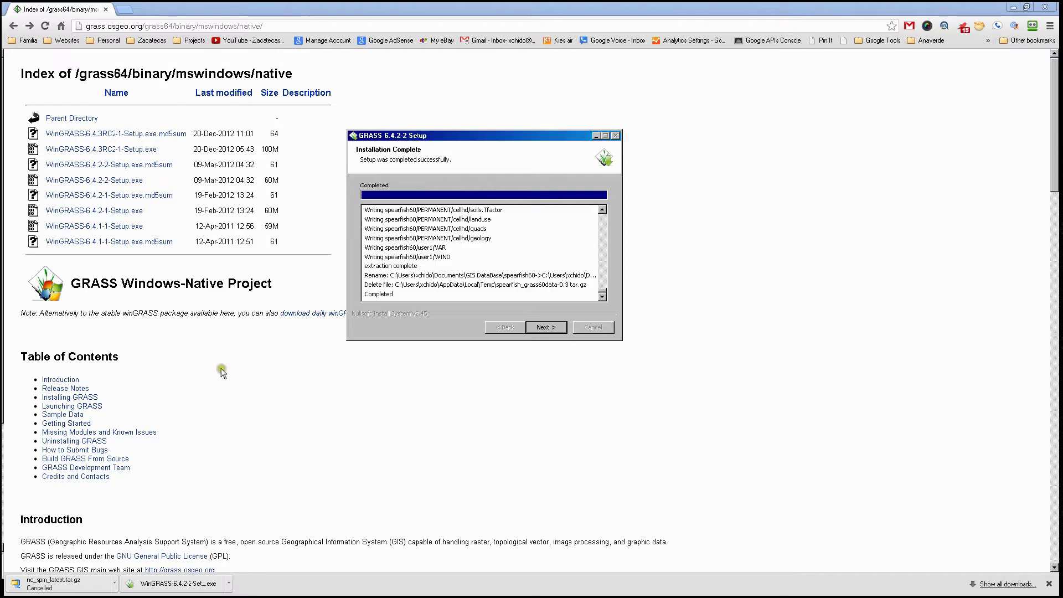
Step: Move the setup window up, scroll the installation log, and advance to the final wizard page
left_click_drag(486, 136, 483, 123)
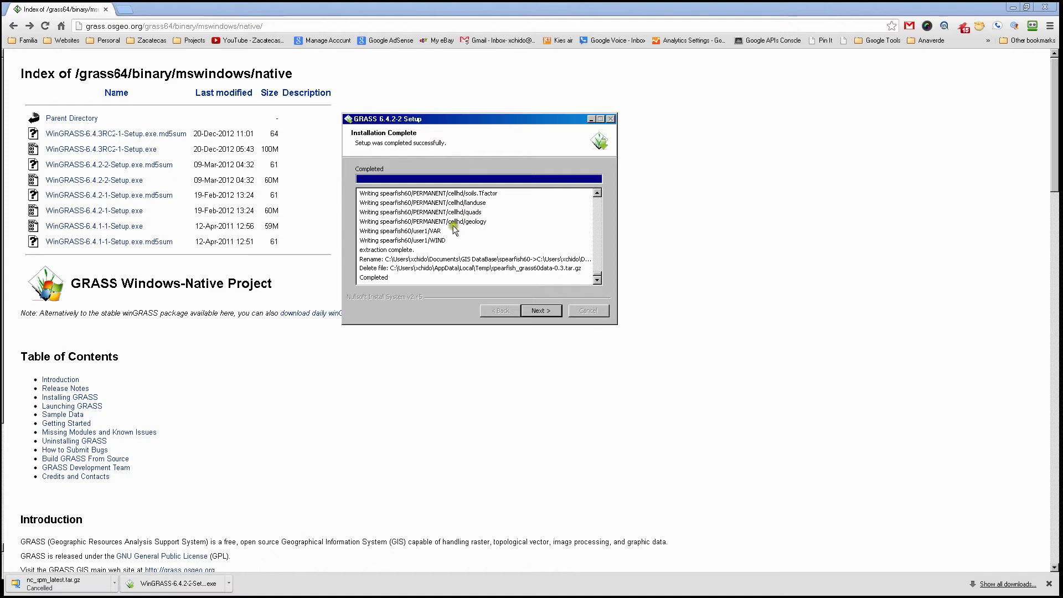
left_click(597, 280)
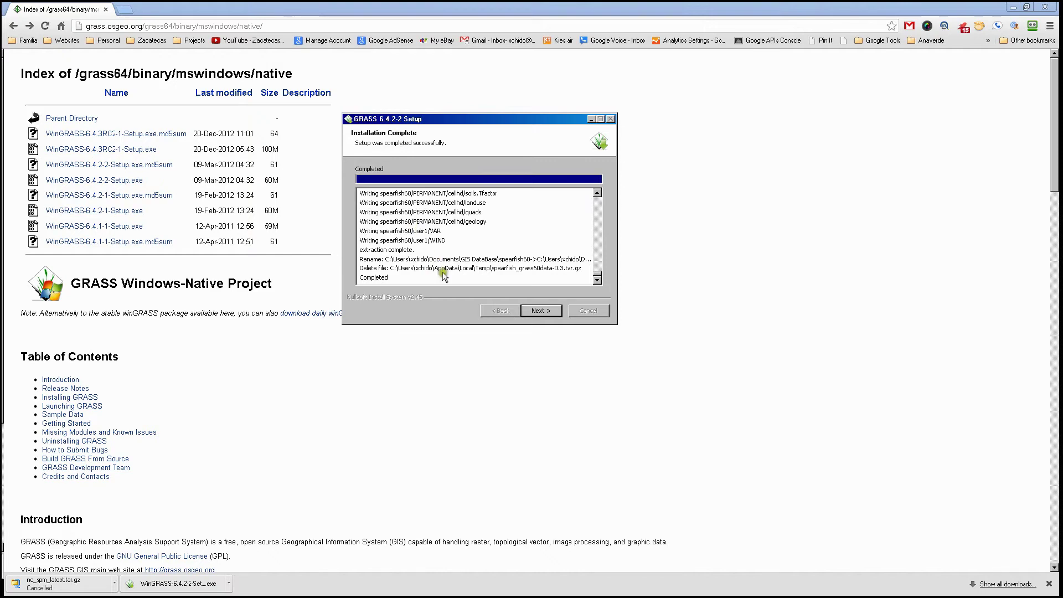
left_click(536, 310)
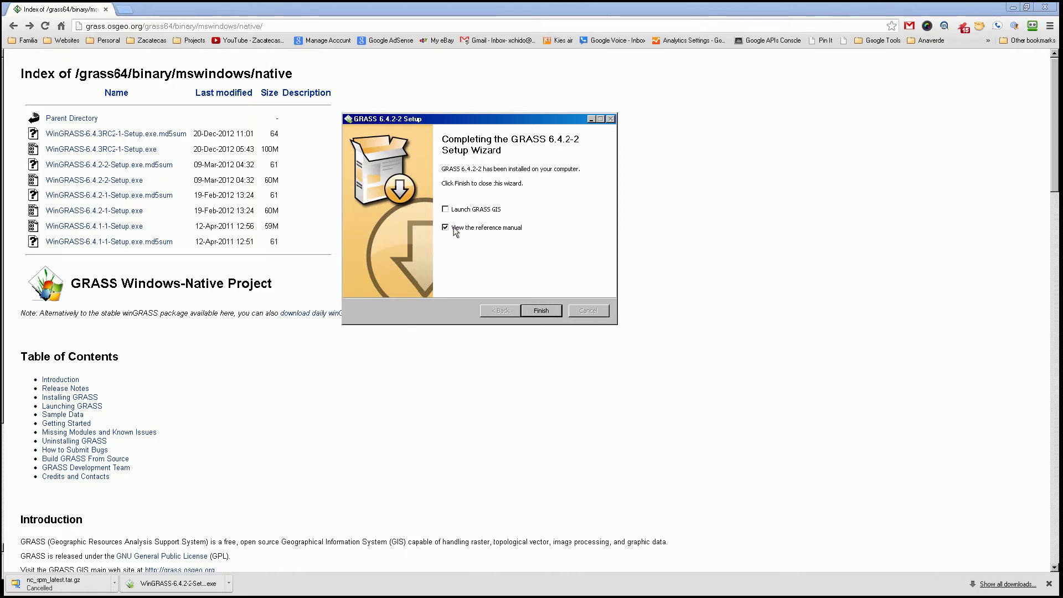
Step: Uncheck 'View the reference manual', check 'Launch GRASS GIS', and finish the setup wizard
left_click(447, 229)
left_click(446, 212)
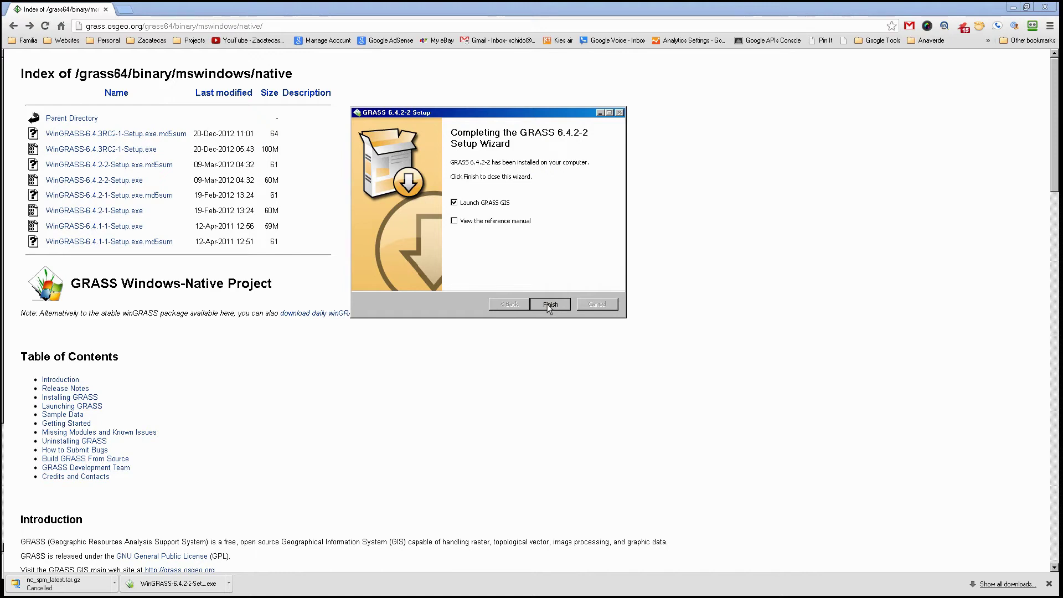
left_click(547, 304)
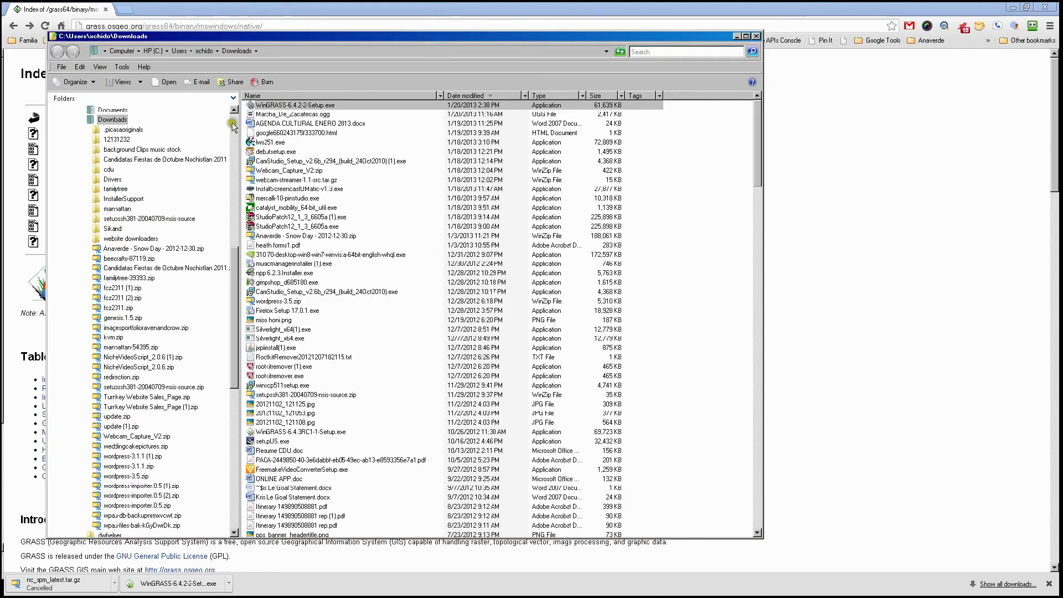
Step: Navigate Explorer to the HP (C:) drive and select the grassdata folder
left_click(233, 126)
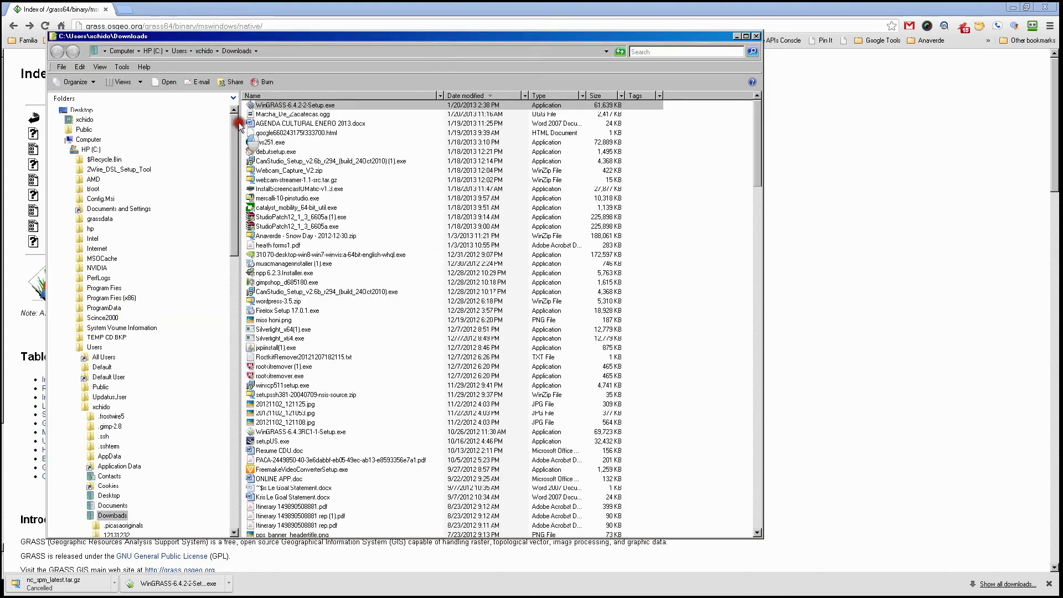
left_click(65, 150)
left_click(90, 150)
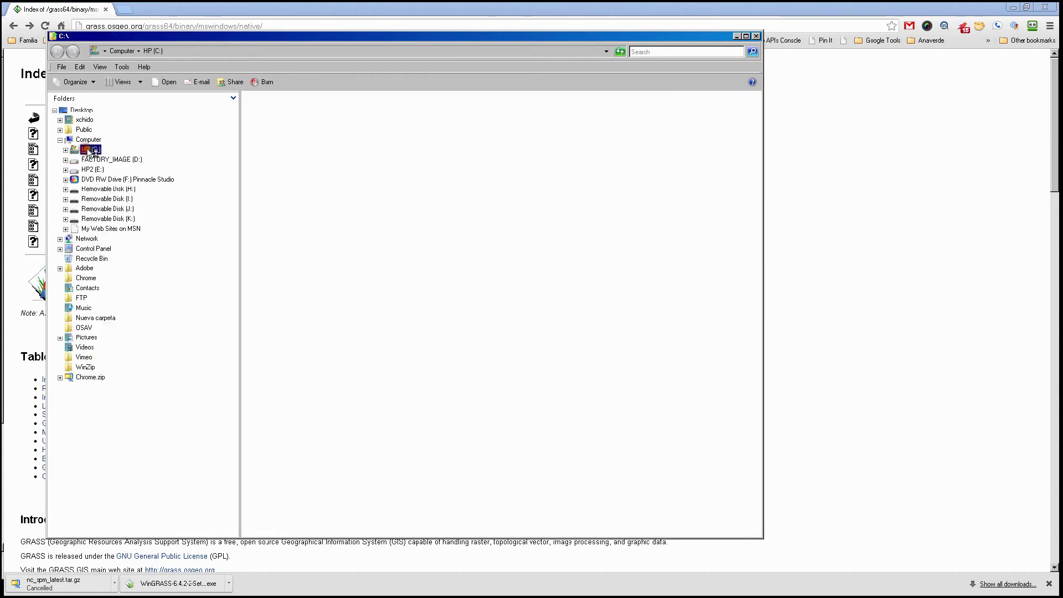
left_click(299, 353)
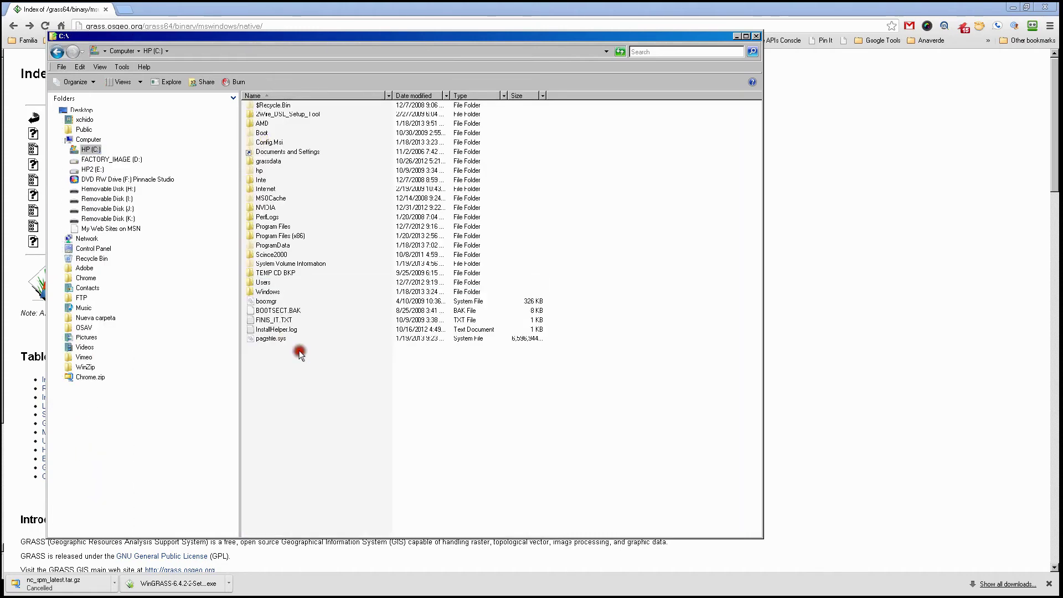
right_click(300, 350)
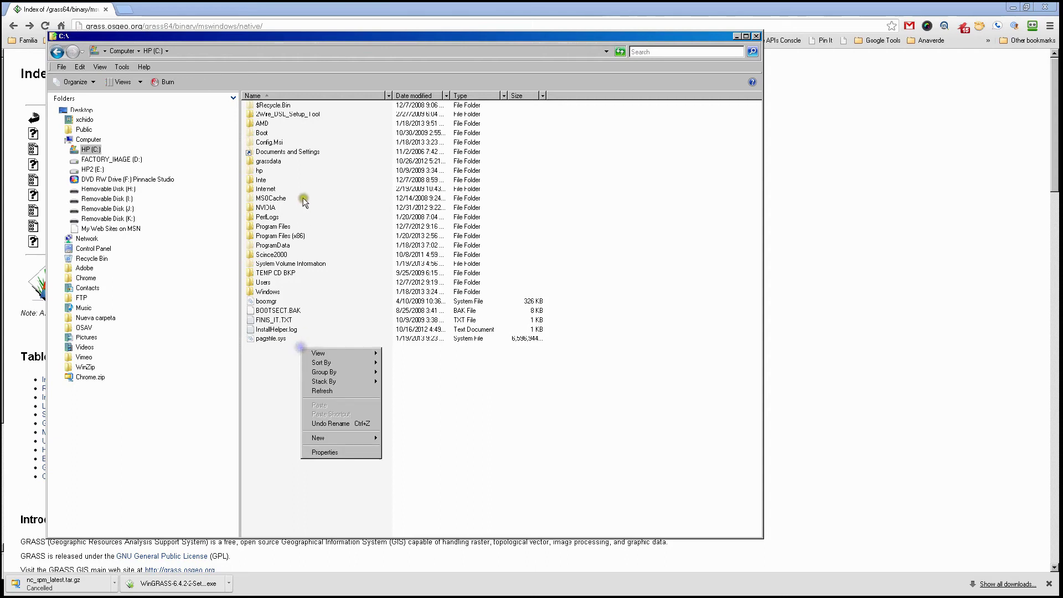
left_click(274, 162)
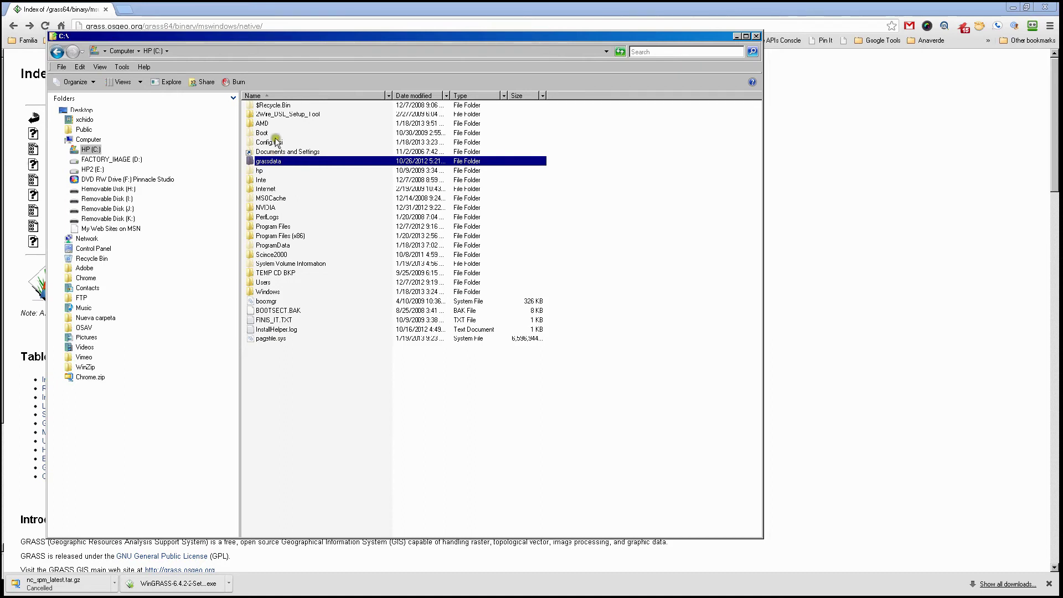
key("alt+d")
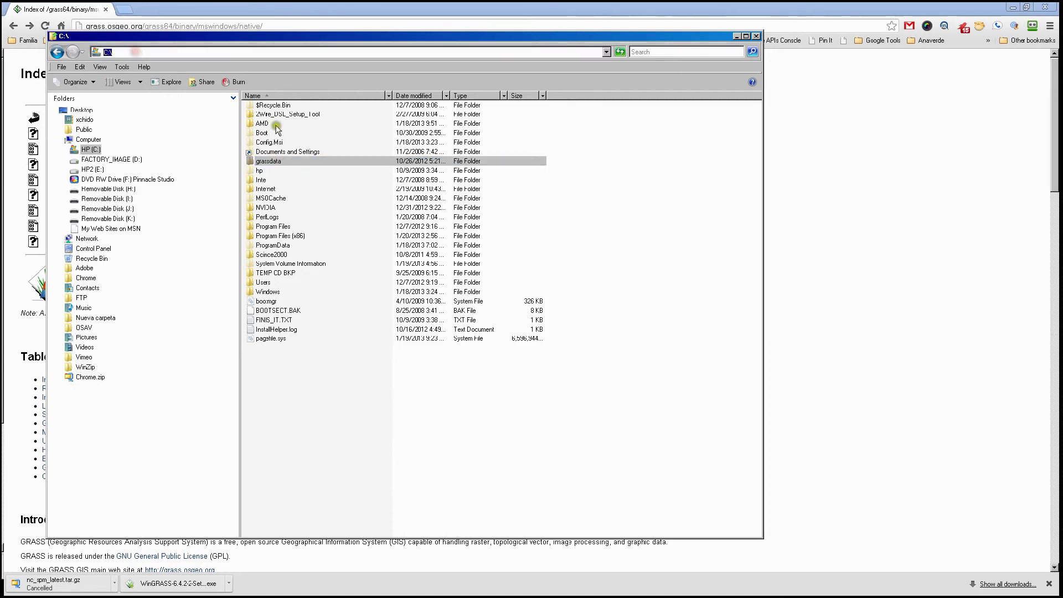
left_click(283, 162)
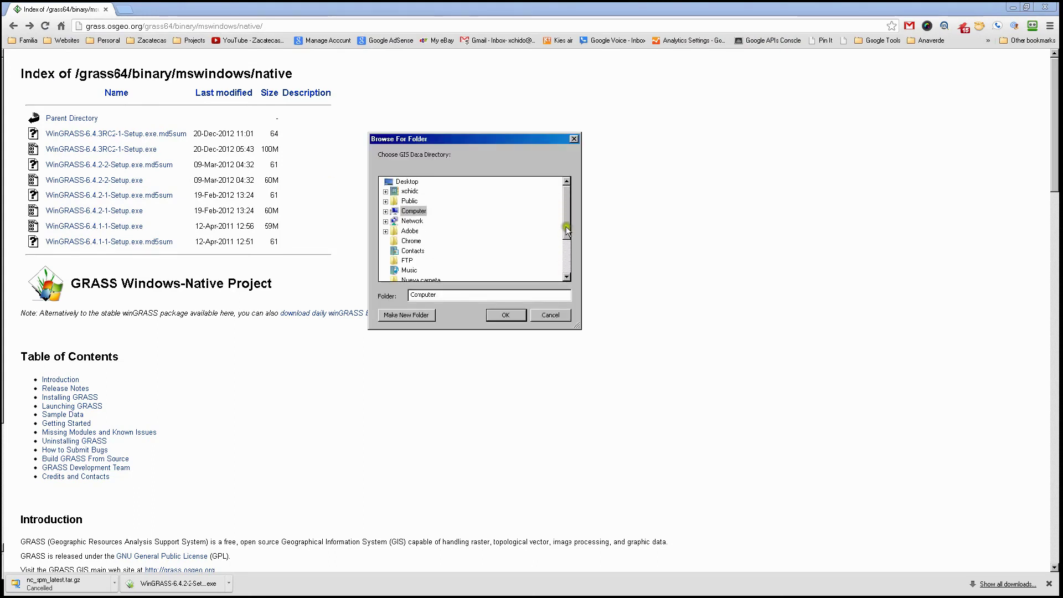
Step: Expand Computer in Browse For Folder, then switch to the Welcome to GRASS GIS window using C:\grassdata
left_click(386, 212)
left_click(386, 211)
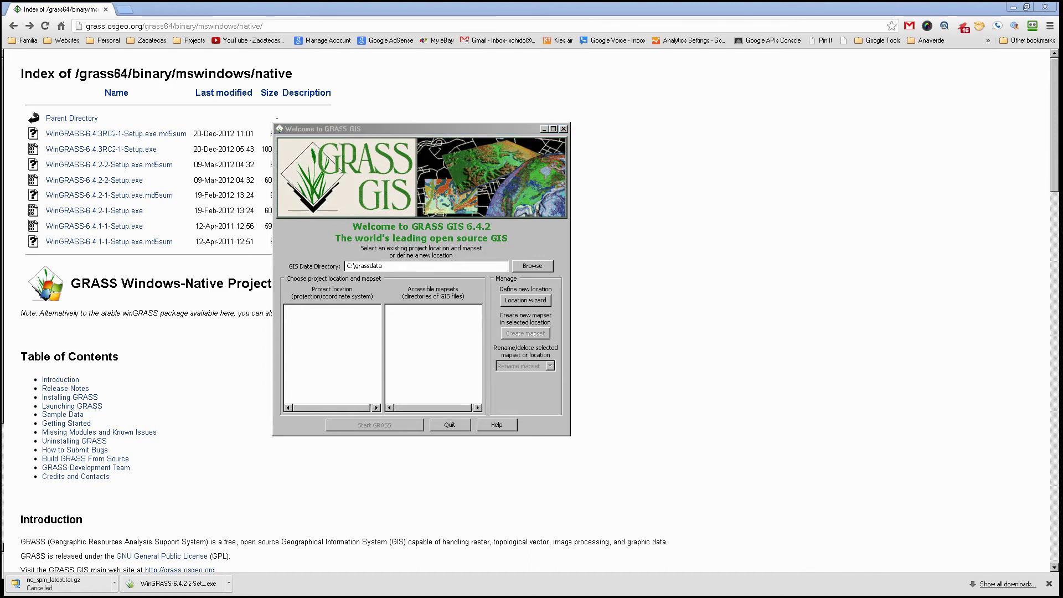
left_click(466, 130)
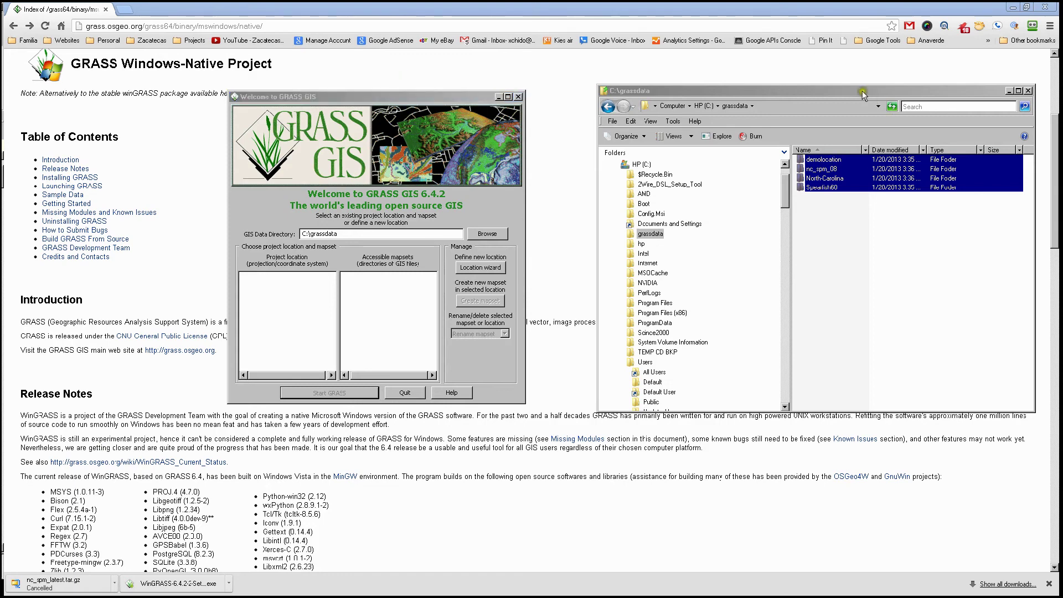
Step: Set the GIS data directory to C:\grassdata to list the four sample locations
left_click(854, 292)
left_click(855, 278)
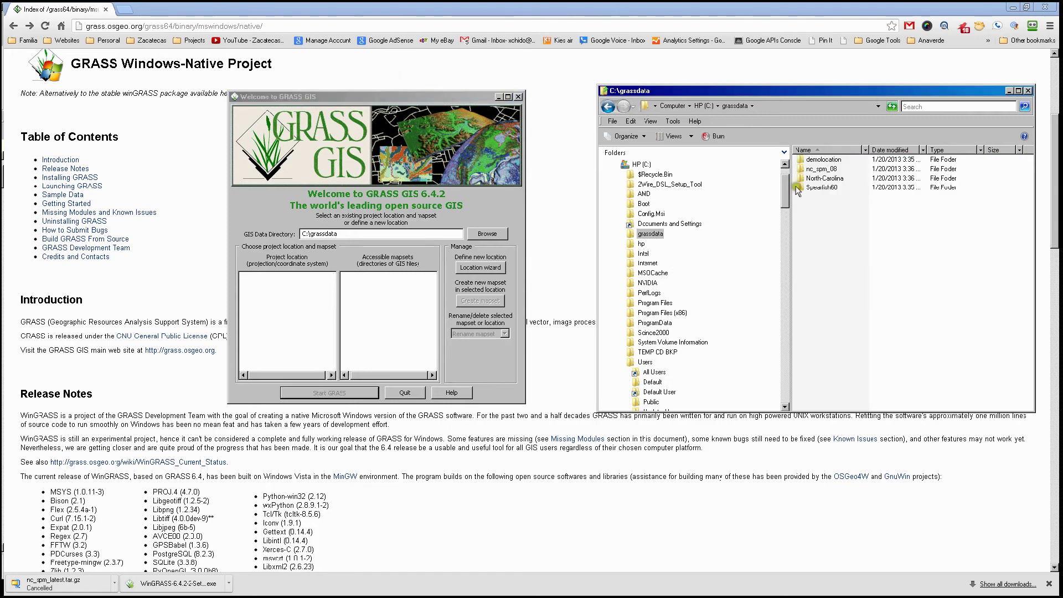
left_click(477, 233)
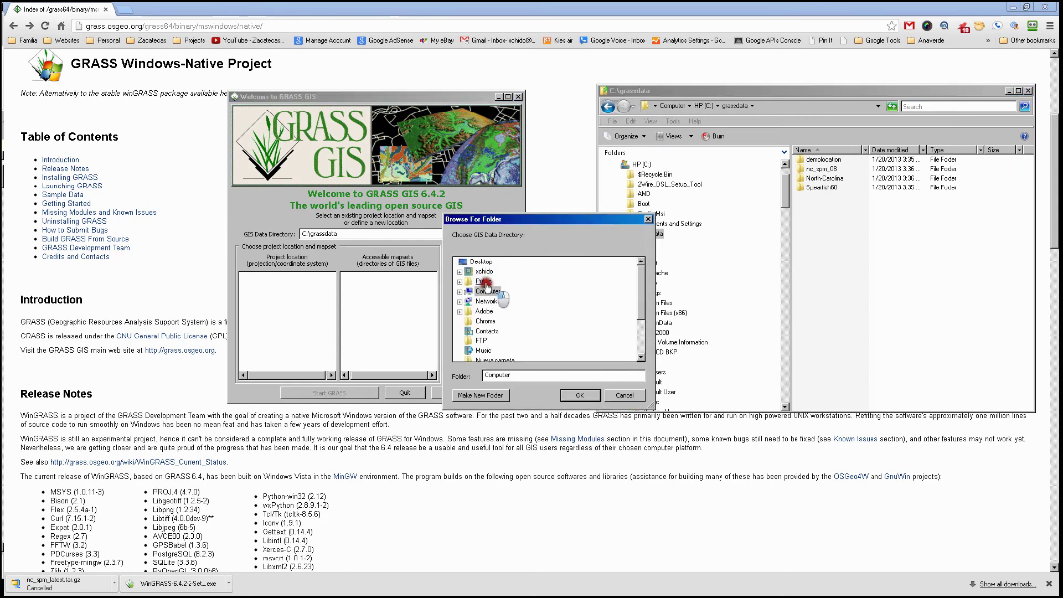
left_click(481, 292)
double_click(482, 292)
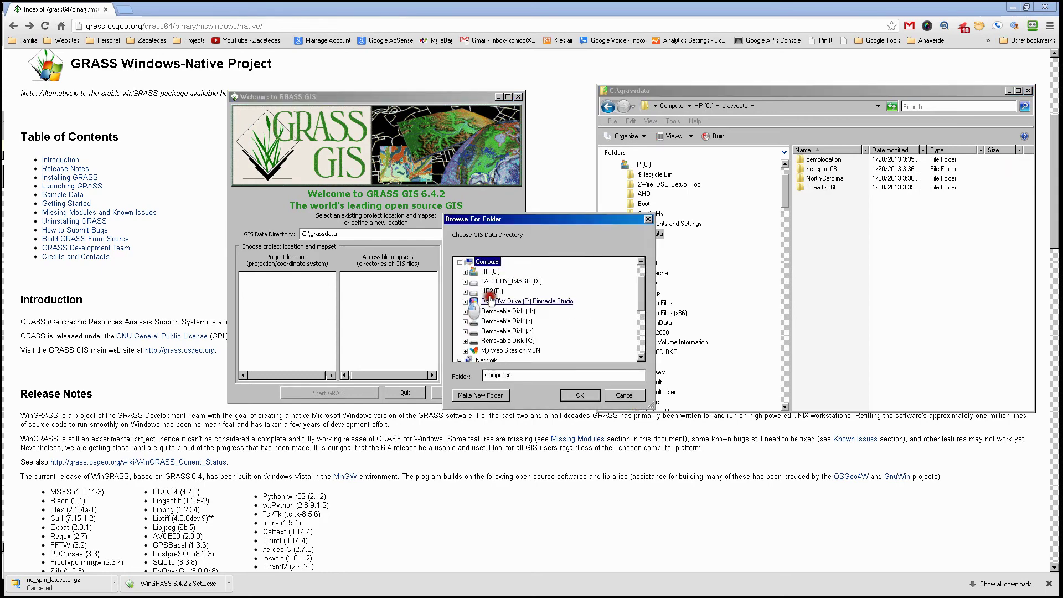
double_click(487, 272)
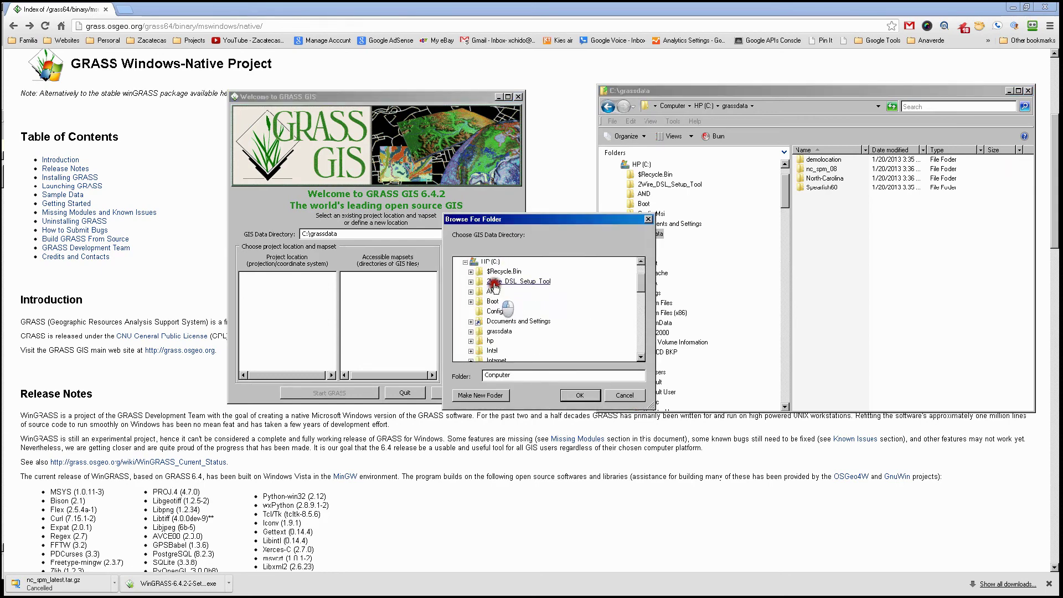
double_click(499, 332)
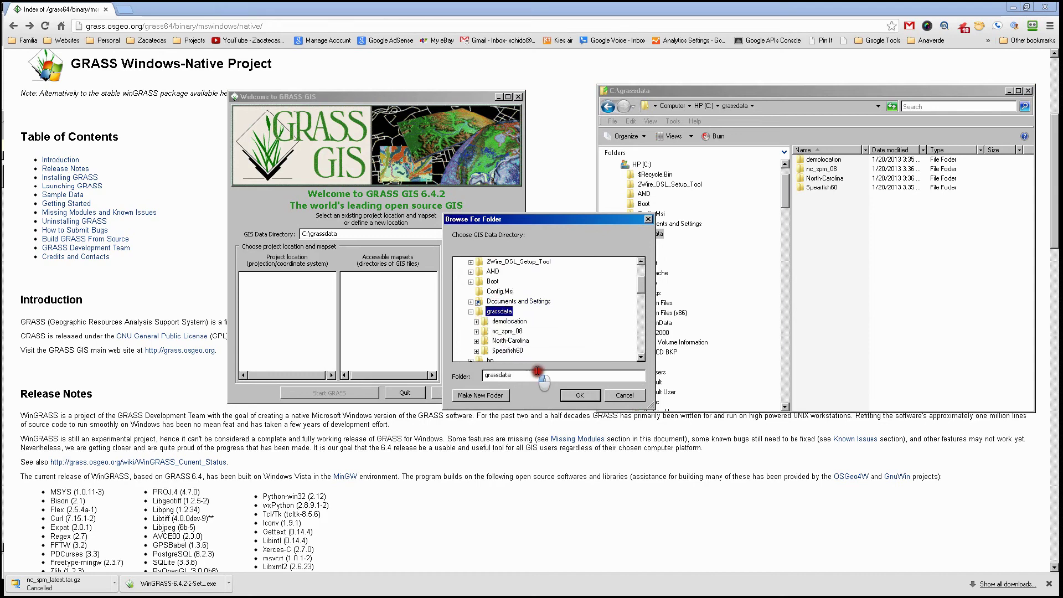
left_click(576, 394)
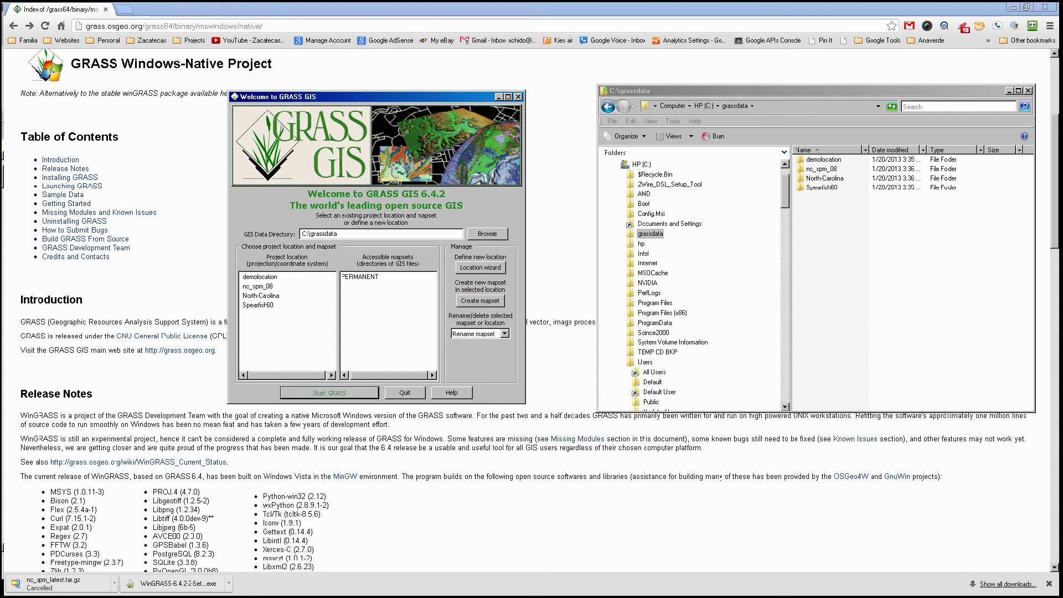
left_click(311, 317)
left_click(379, 96)
left_click_drag(378, 96, 402, 93)
left_click(349, 313)
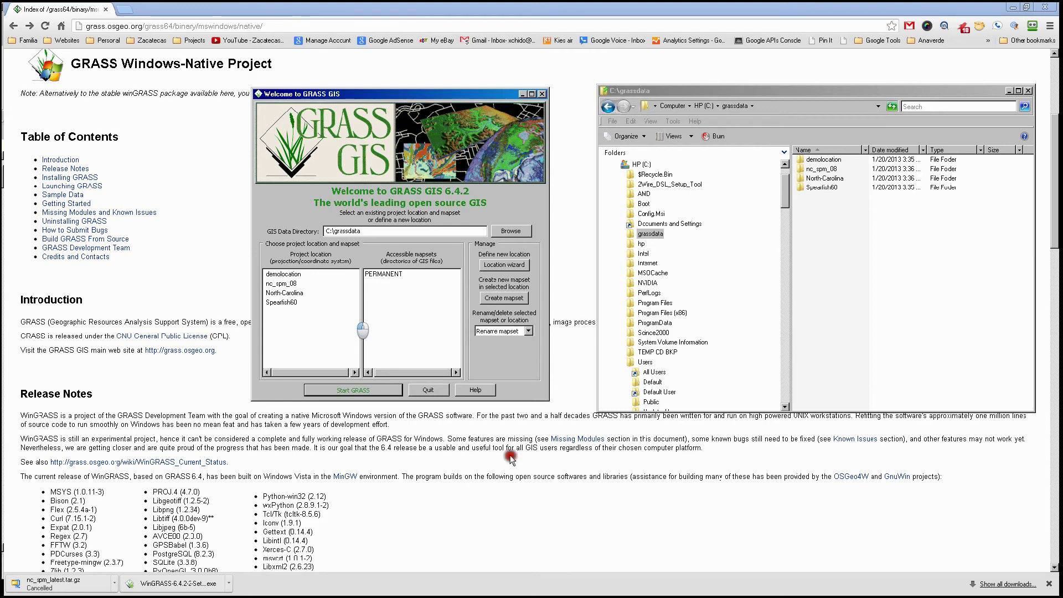
left_click(327, 397)
left_click(303, 276)
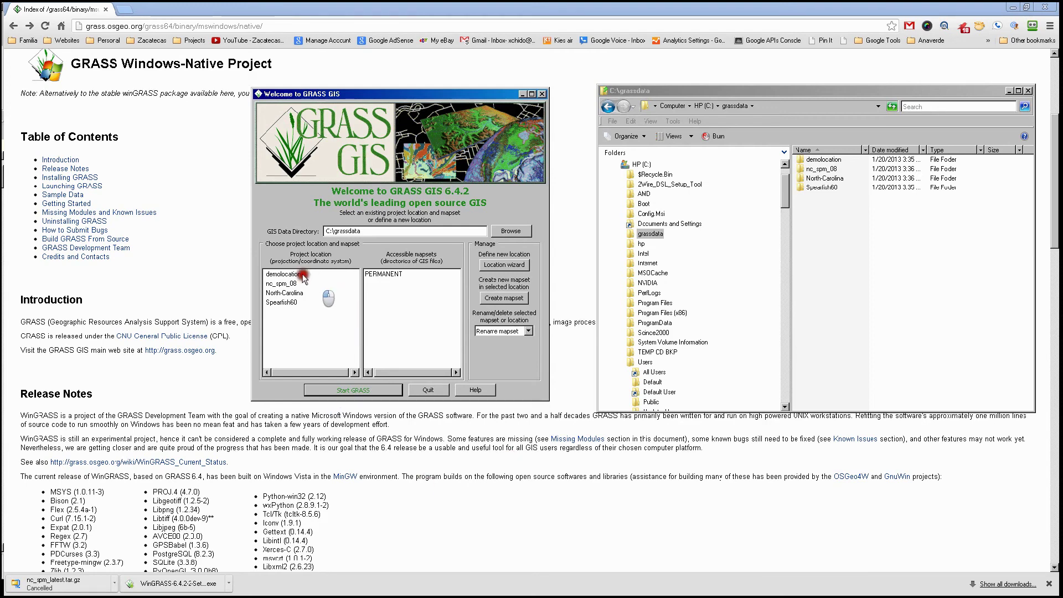
left_click(294, 285)
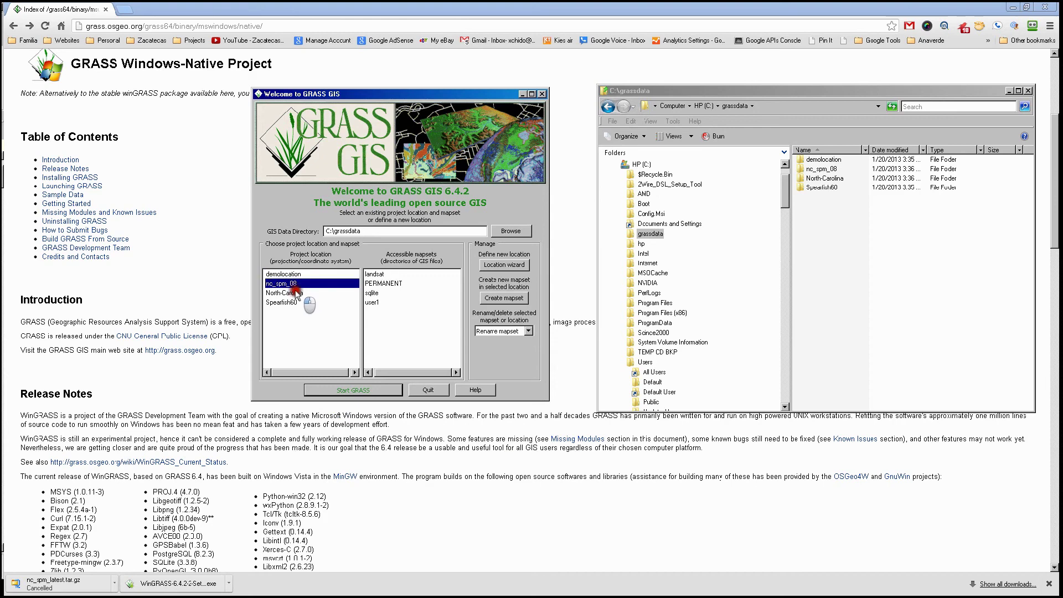
left_click(394, 295)
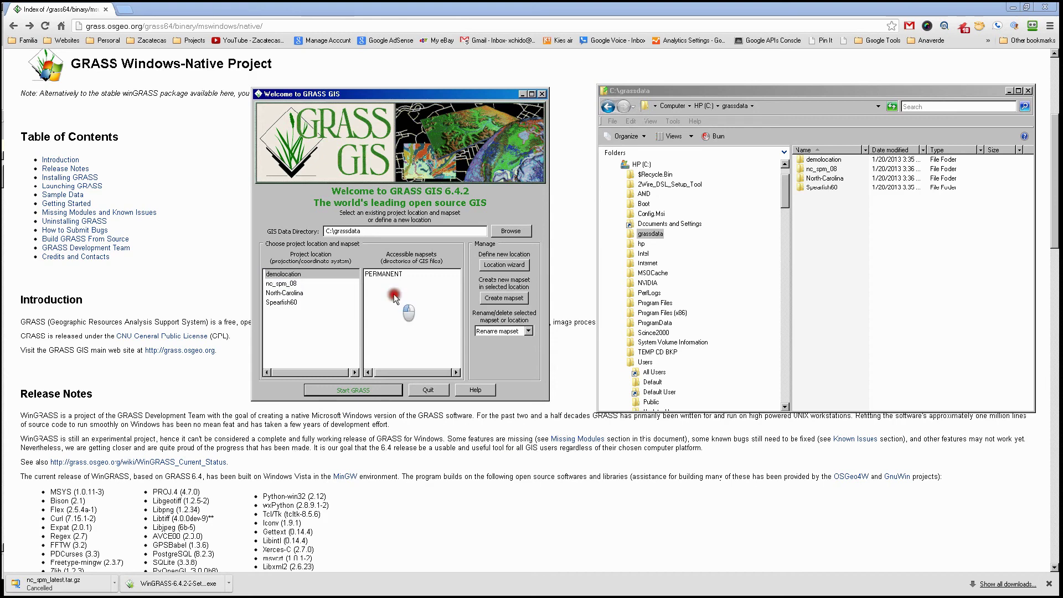